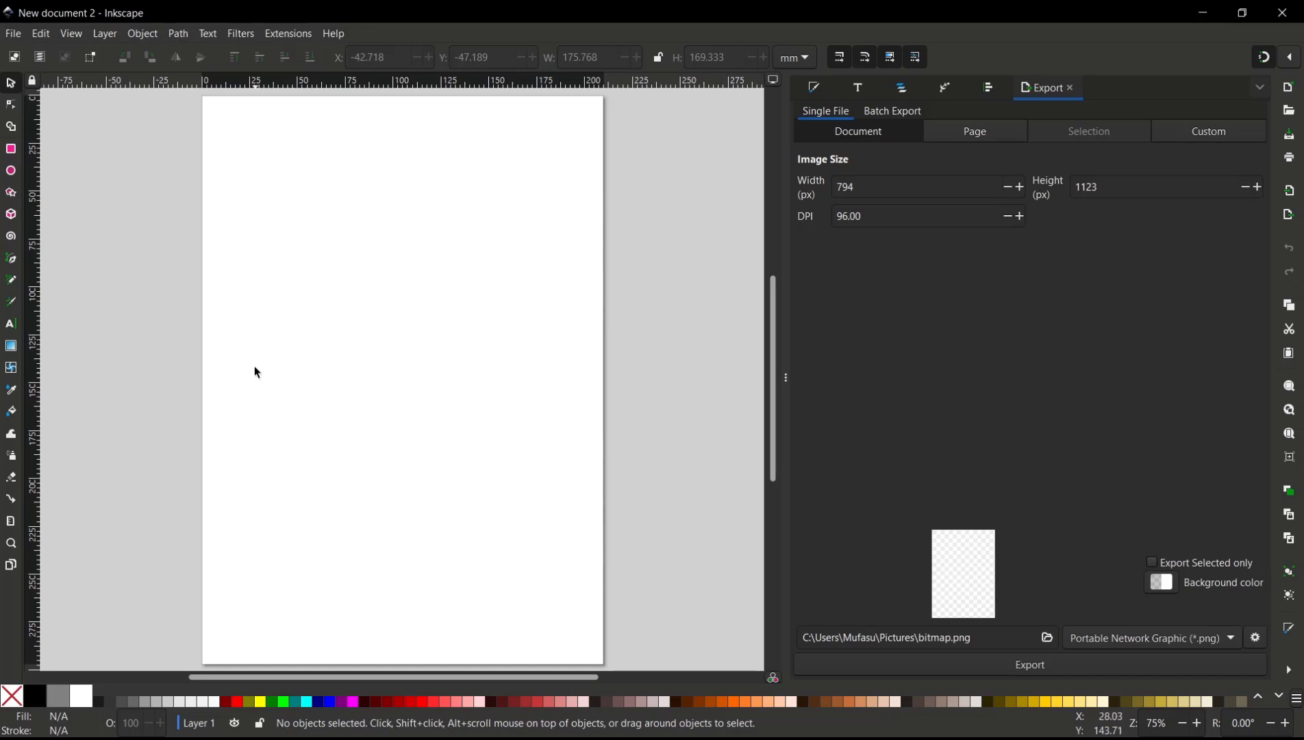
Import '01 aa.jpg' onto the A4 page, accepting the default JPEG import settings.
click(14, 35)
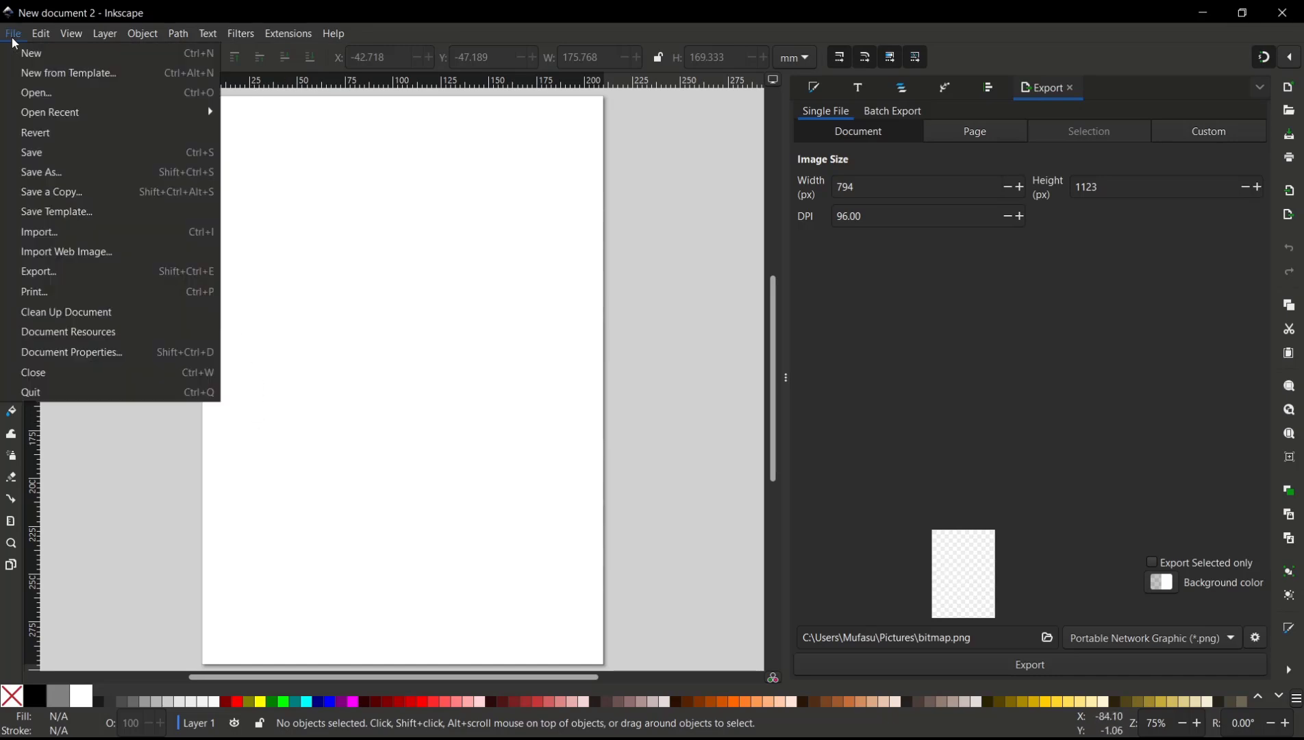
click(58, 230)
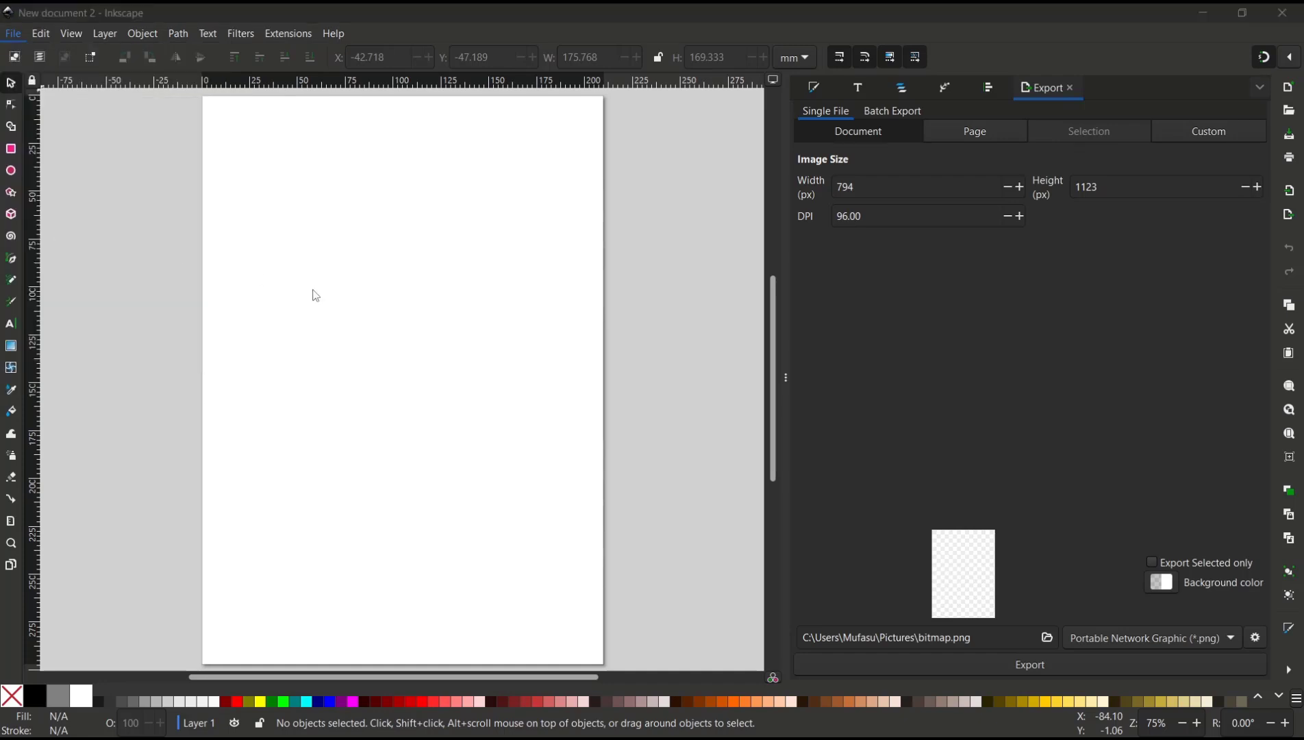
scroll(446, 326, down, 5)
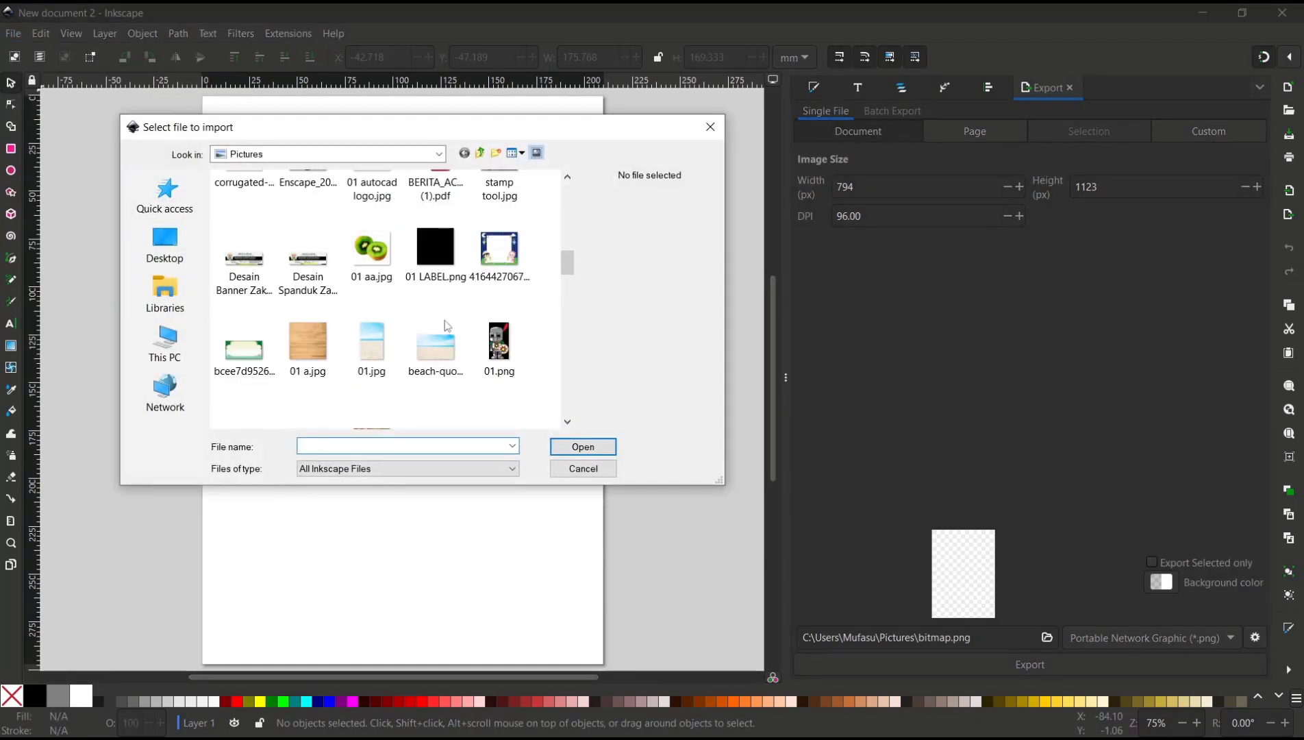
scroll(446, 326, up, 2)
scroll(446, 327, down, 2)
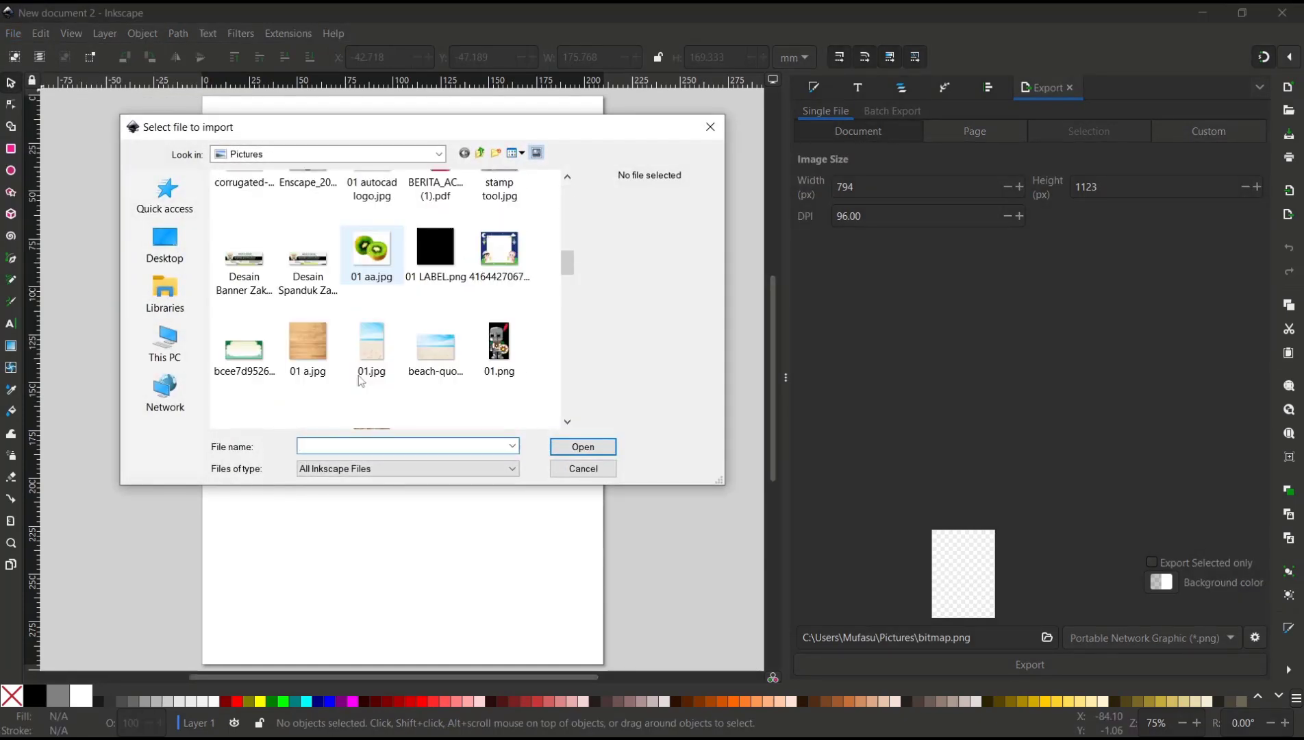
click(376, 259)
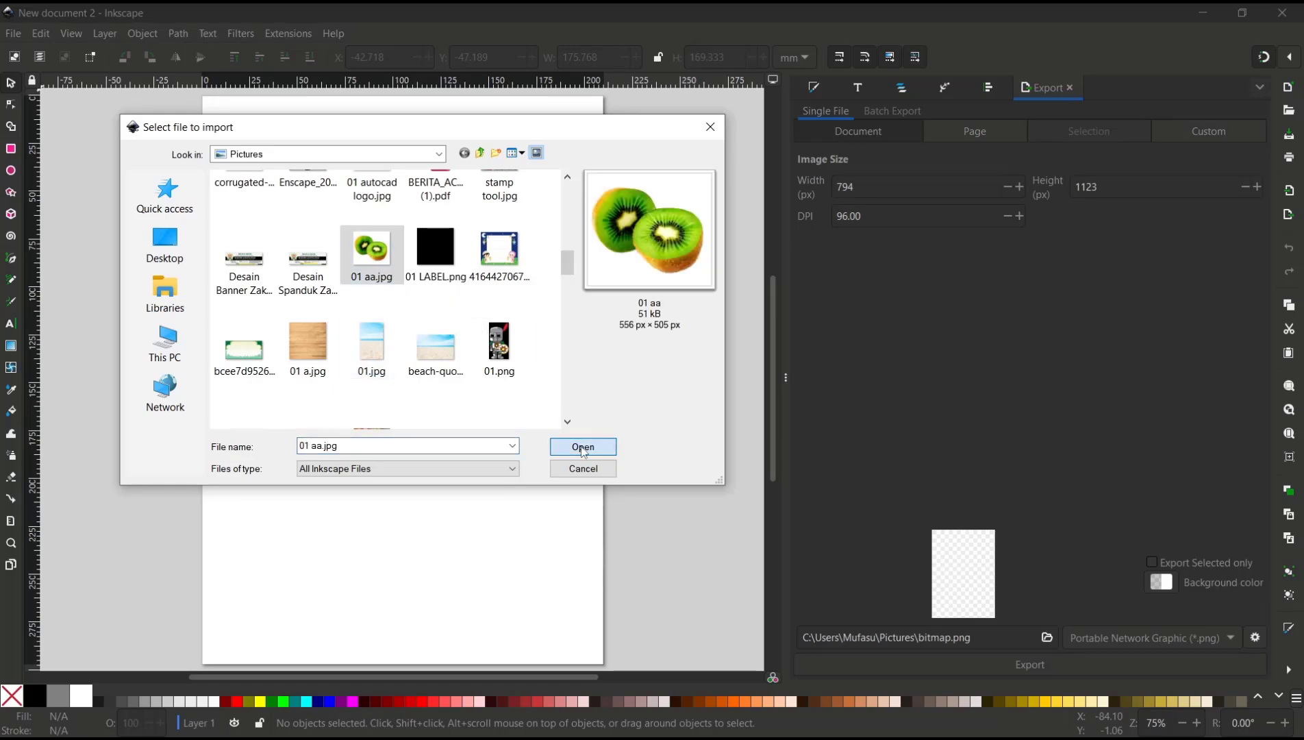
double_click(376, 258)
click(348, 309)
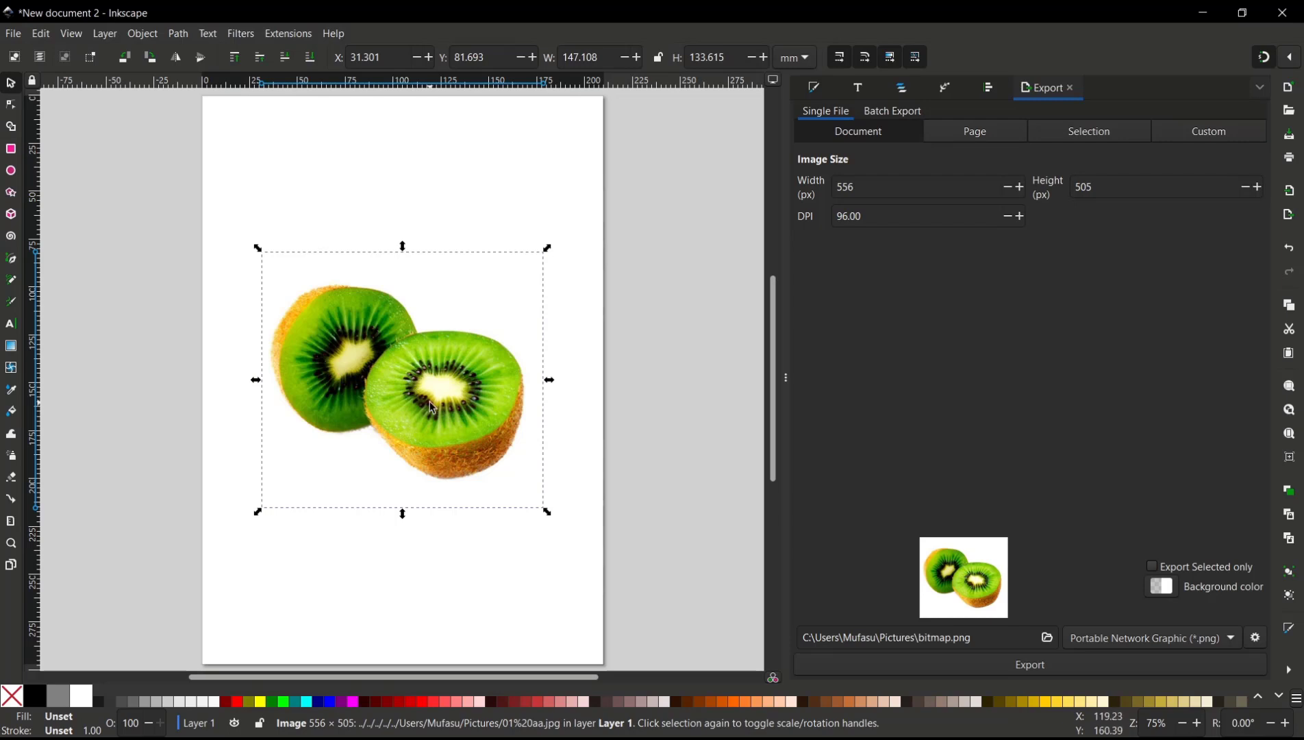
Select the imported kiwi photo and bring up the Object menu.
click(621, 268)
click(348, 341)
click(143, 34)
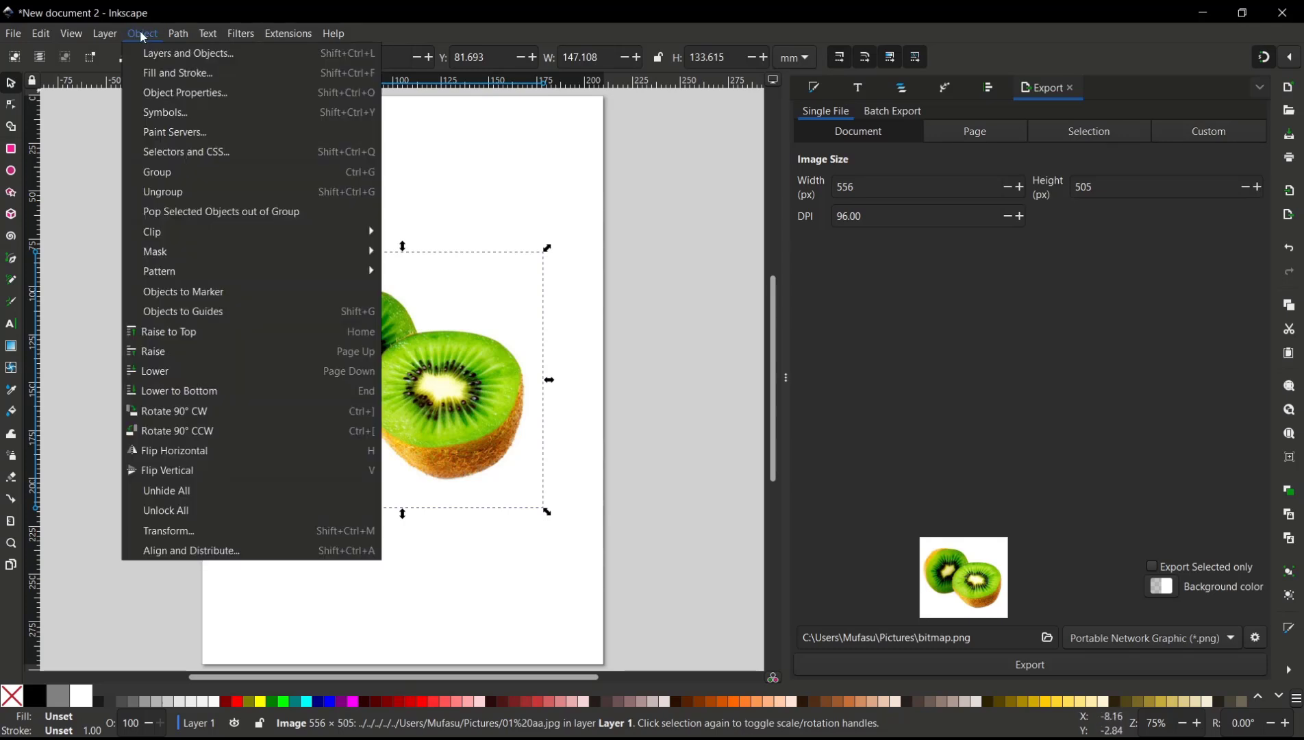
In the Transform dialog's Scale tab, enter 150% for the photo's width and height.
click(166, 530)
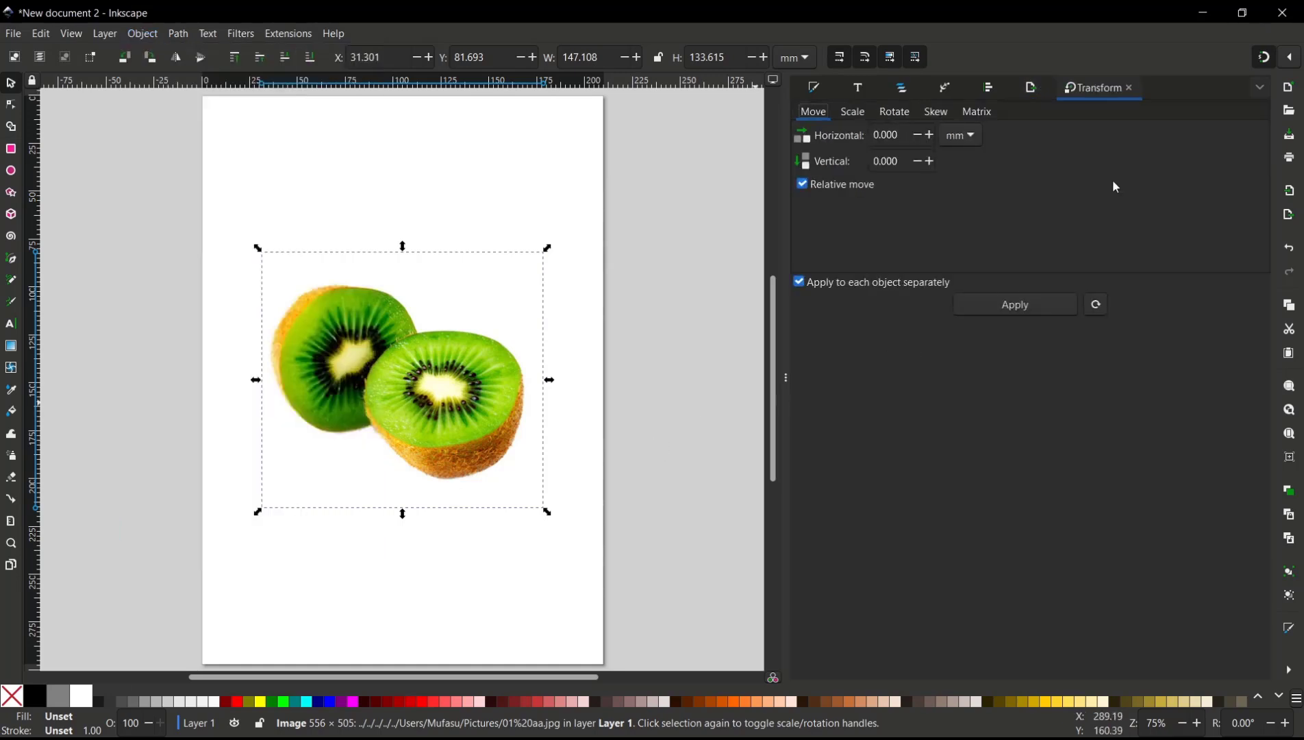
click(859, 111)
double_click(874, 135)
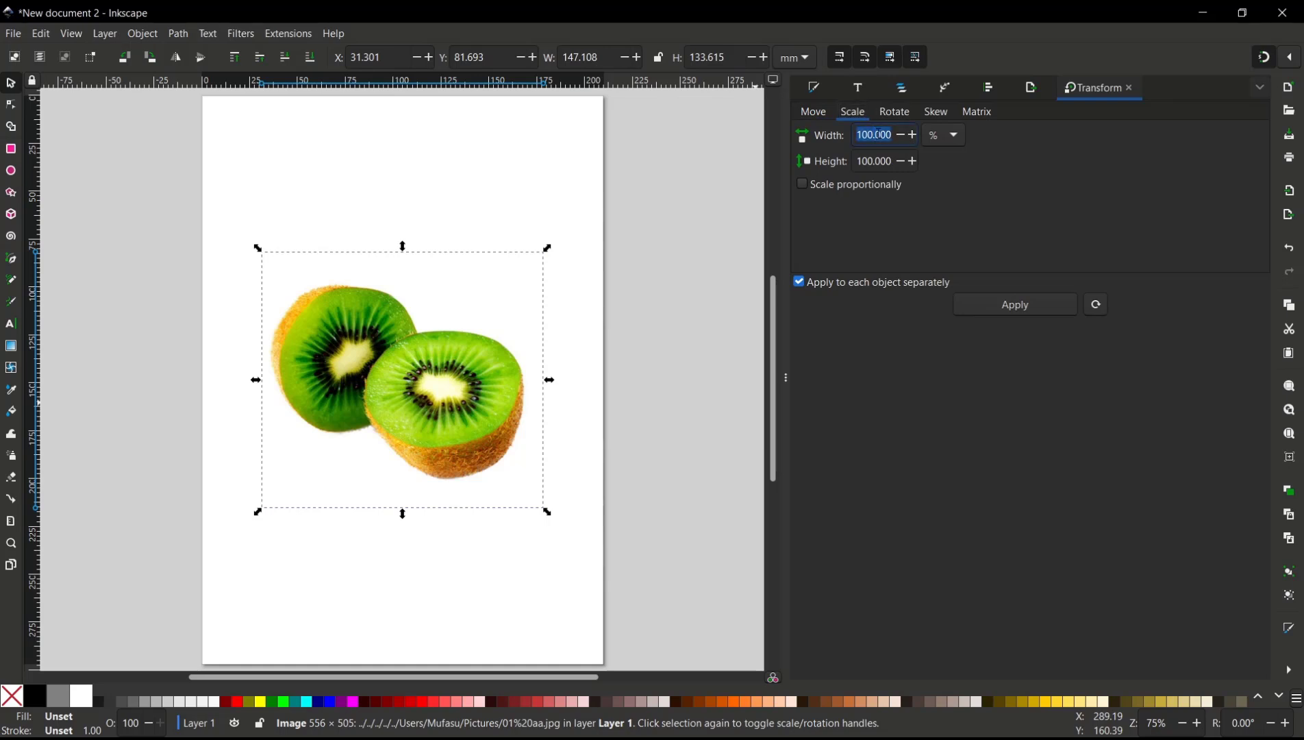
click(875, 135)
double_click(875, 135)
text(1)
text(50)
key(Tab)
text(150)
click(874, 134)
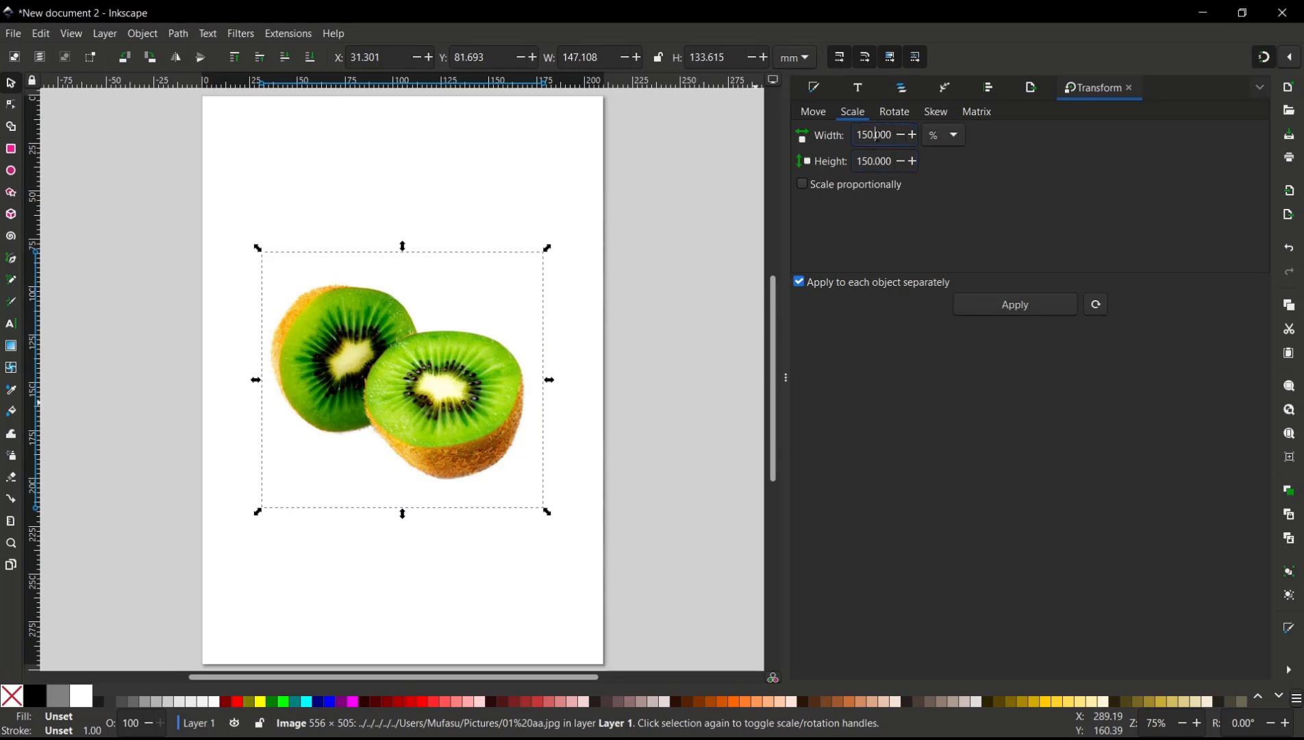
Apply the 150% scale, then enter 75% for the photo's width and height.
click(1020, 306)
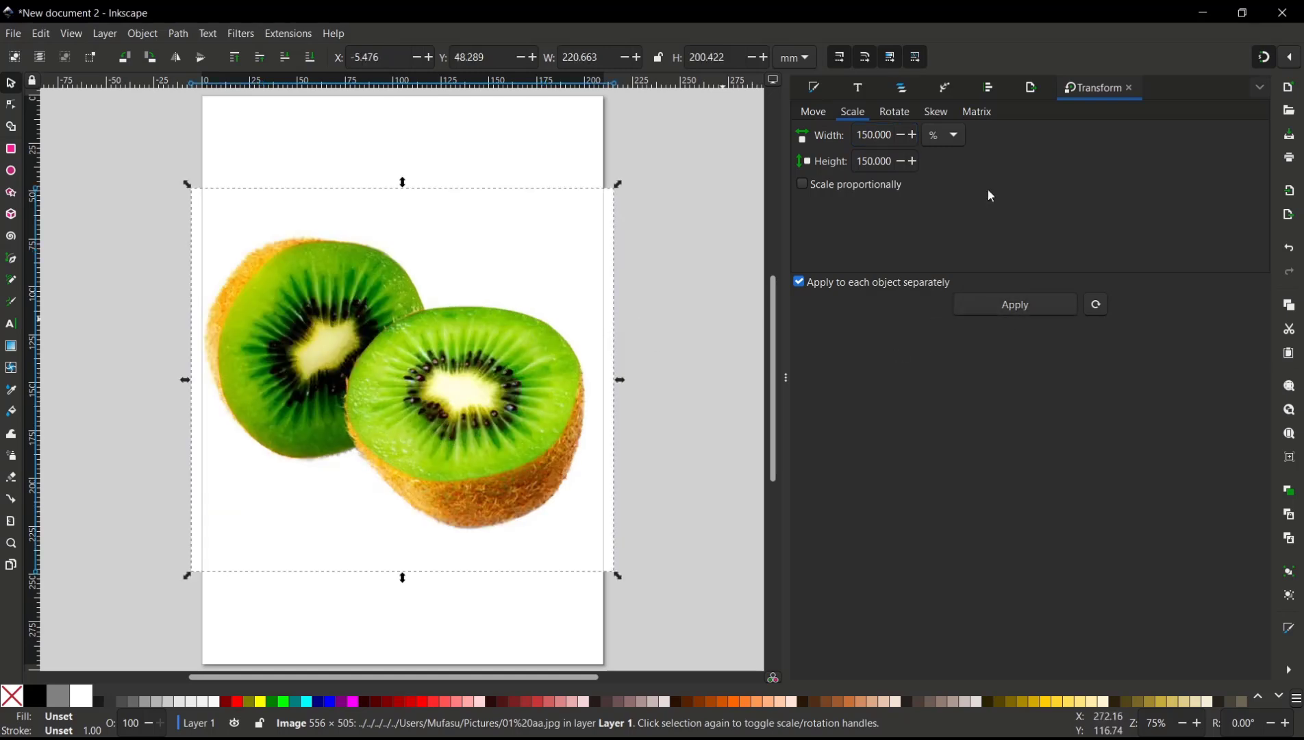
double_click(873, 135)
triple_click(873, 134)
text(7)
text(5)
double_click(858, 161)
triple_click(859, 160)
text(75)
click(883, 135)
click(1031, 304)
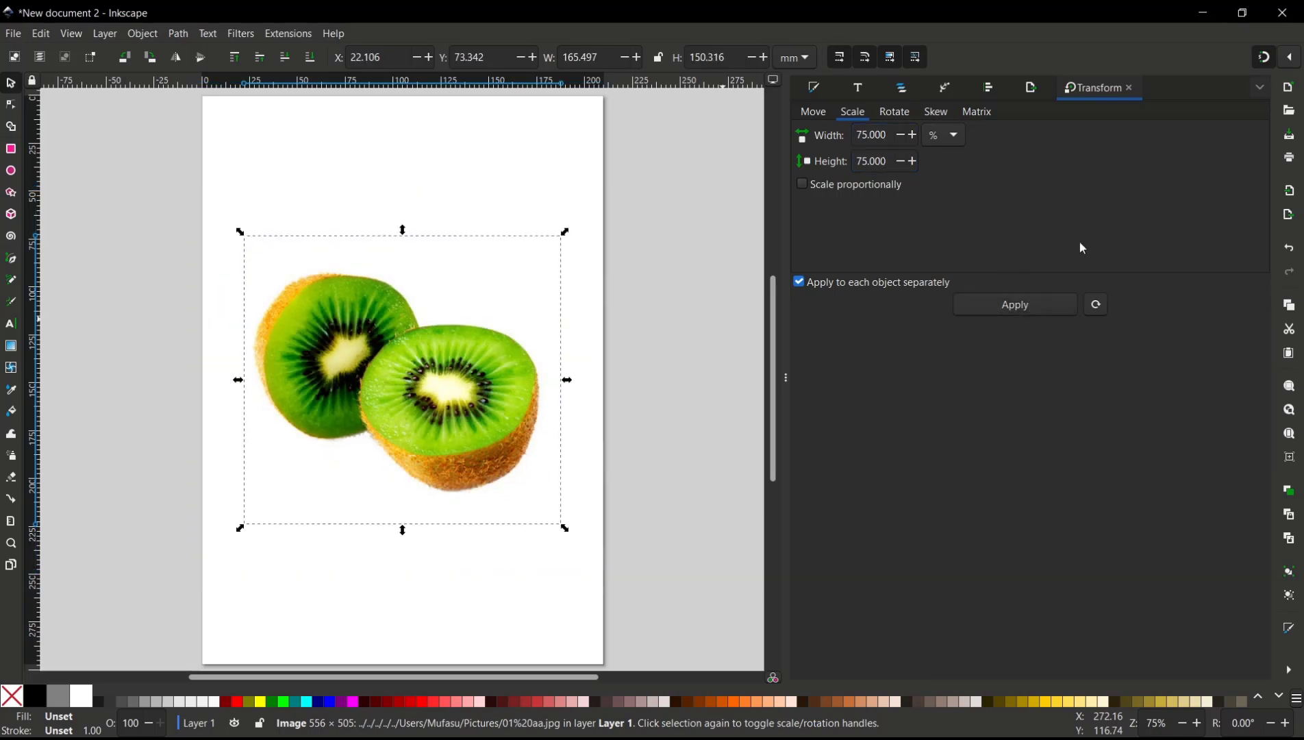